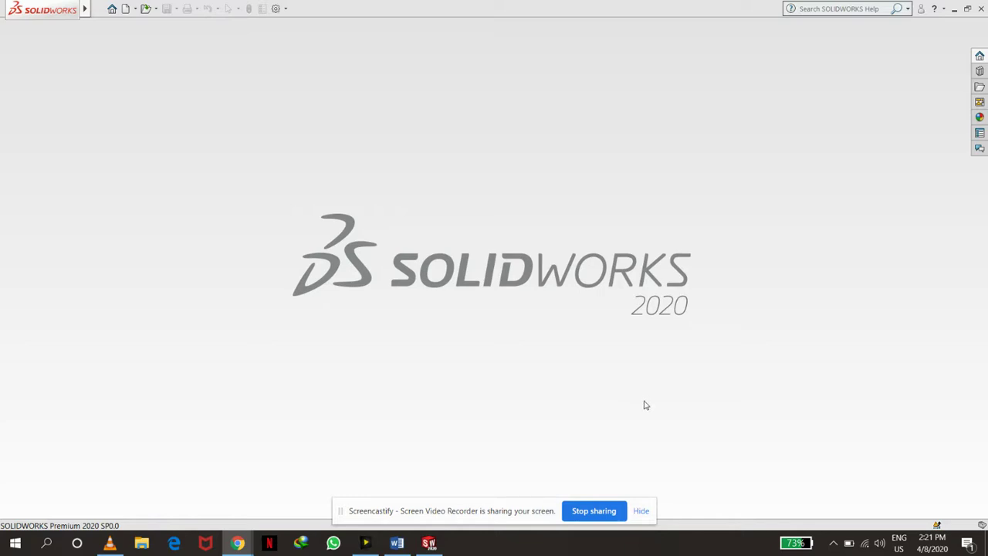
Create a new part document and begin Sketch1 on the Front Plane
{"action": "left_click", "coordinate": [134, 8]}
{"action": "left_click", "coordinate": [143, 22]}
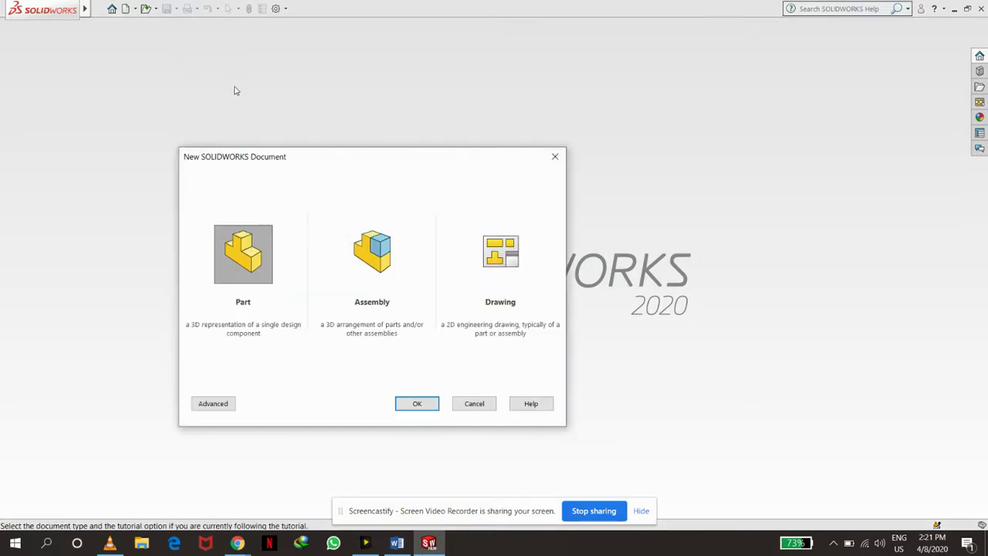
{"action": "left_click", "coordinate": [420, 406]}
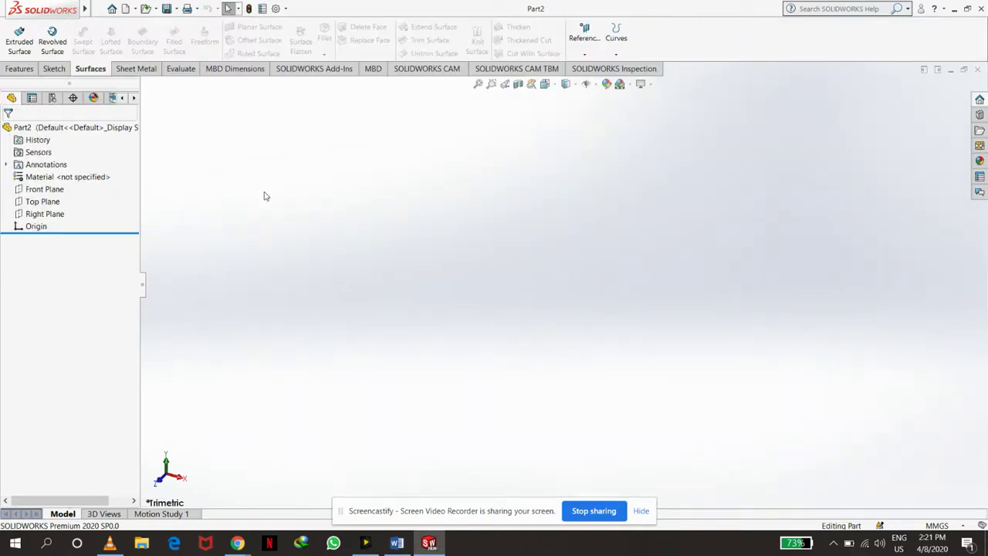
{"action": "left_click", "coordinate": [45, 189]}
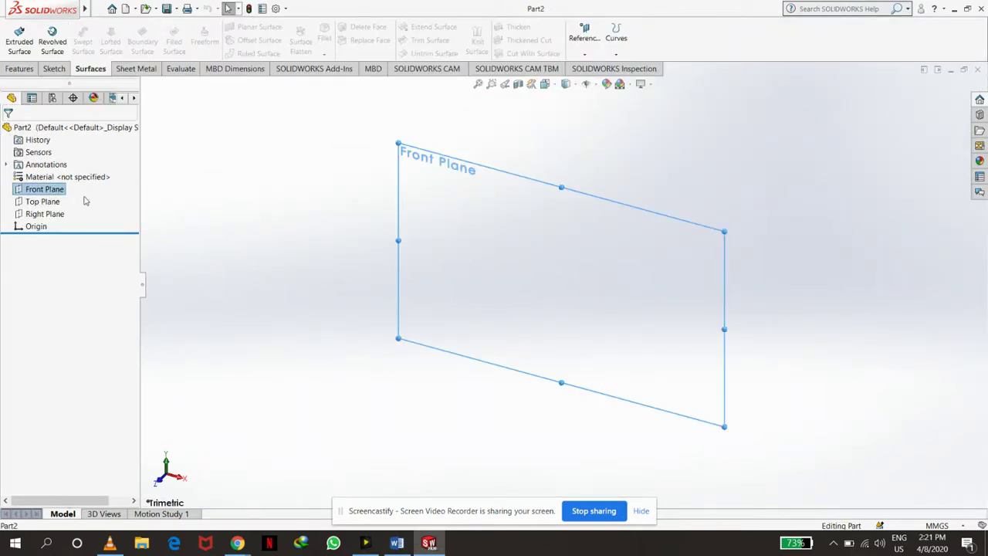
{"action": "left_click", "coordinate": [57, 178]}
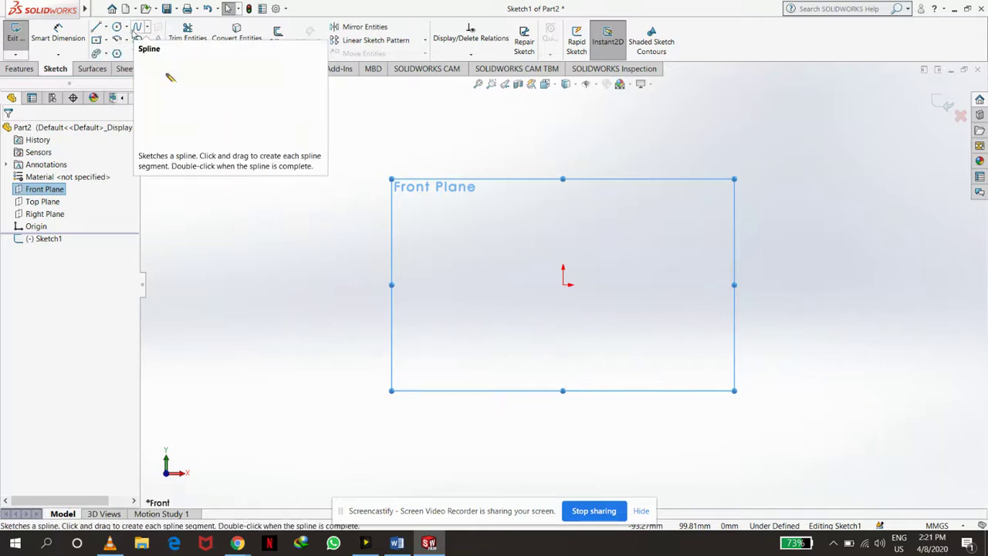
Draw a spline from the origin through a crest, a trough and a final crest point
{"action": "left_click", "coordinate": [135, 29]}
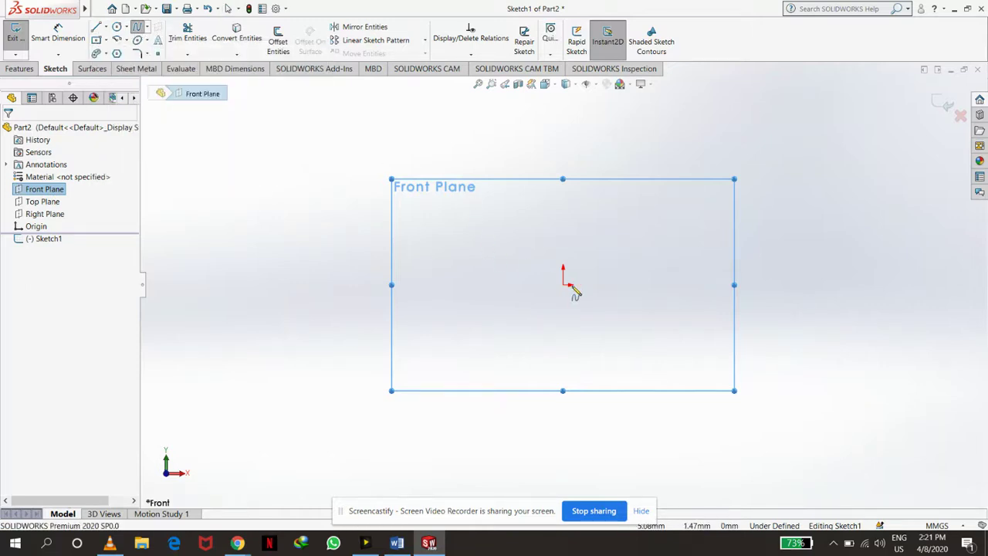
{"action": "left_click", "coordinate": [631, 117]}
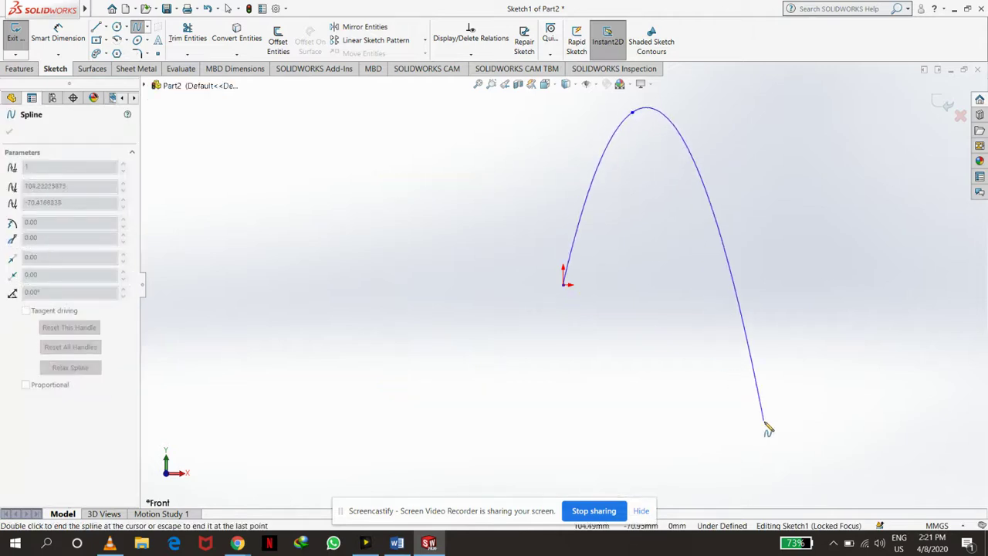
{"action": "scroll", "coordinate": [859, 324], "scroll_direction": "down", "scroll_amount": 2}
{"action": "scroll", "coordinate": [858, 324], "scroll_direction": "down", "scroll_amount": 2}
{"action": "scroll", "coordinate": [858, 324], "scroll_direction": "up", "scroll_amount": 1}
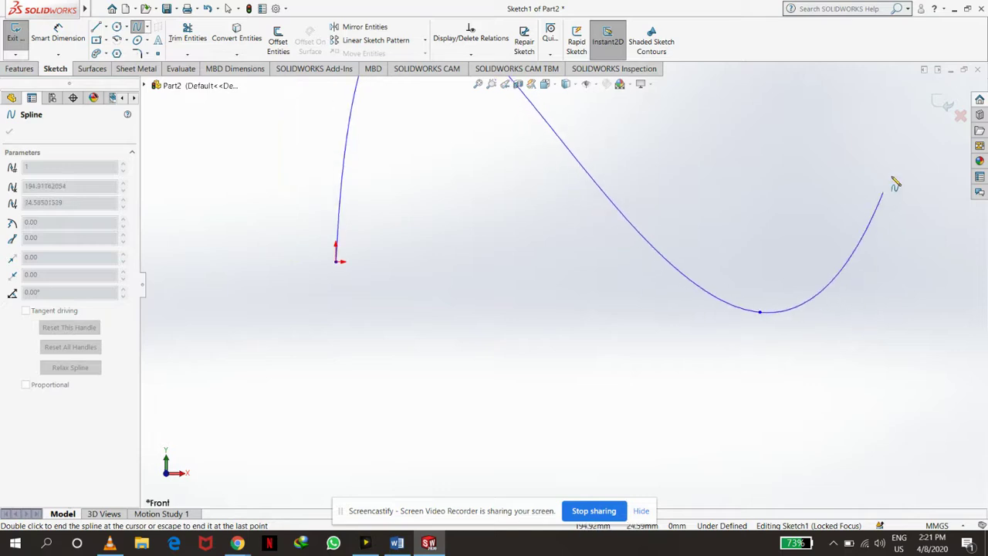
{"action": "left_click", "coordinate": [899, 110]}
{"action": "scroll", "coordinate": [932, 353], "scroll_direction": "down", "scroll_amount": 2}
{"action": "scroll", "coordinate": [932, 353], "scroll_direction": "up", "scroll_amount": 1}
{"action": "scroll", "coordinate": [934, 349], "scroll_direction": "up", "scroll_amount": 2}
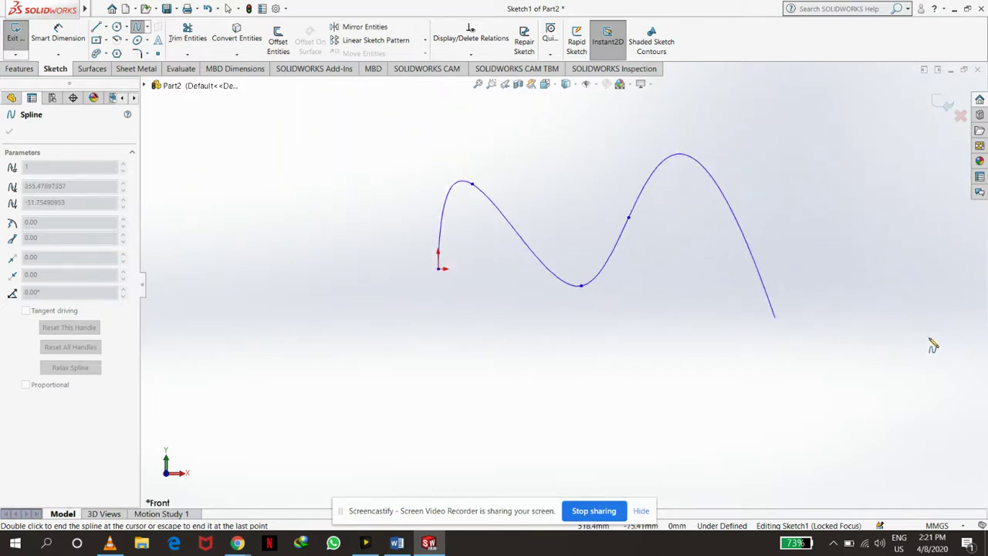
{"action": "left_click", "coordinate": [838, 306]}
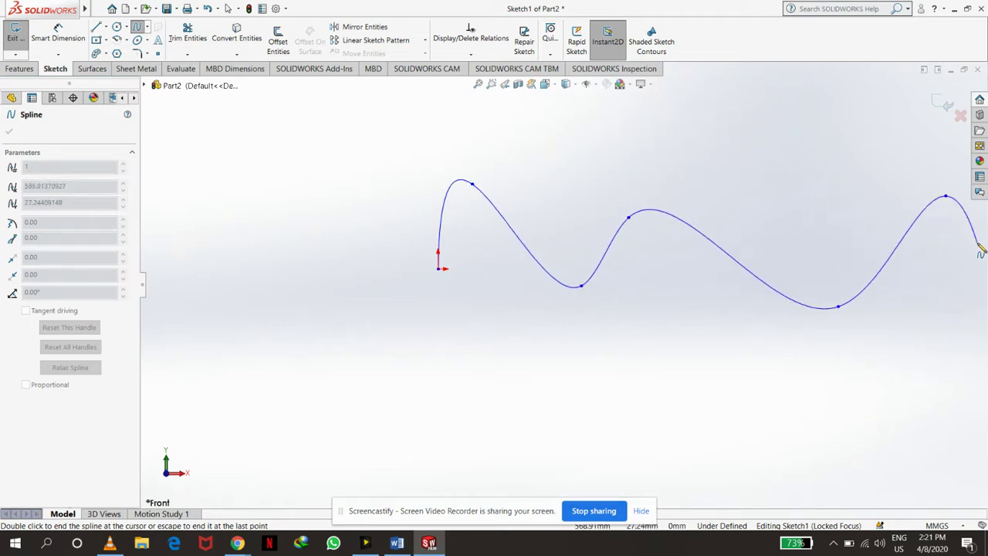
{"action": "left_click", "coordinate": [945, 196]}
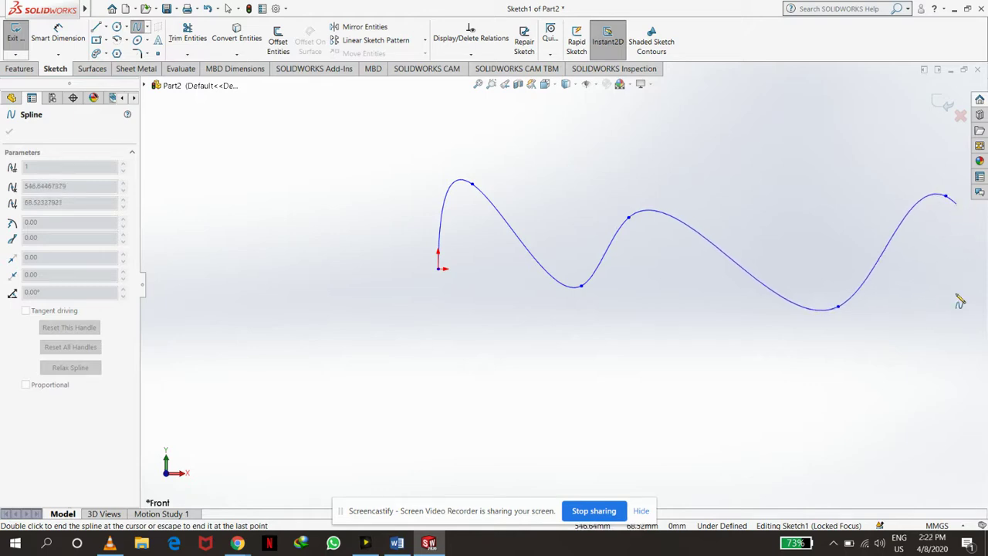
{"action": "key", "text": "Escape"}
{"action": "key", "text": "Escape"}
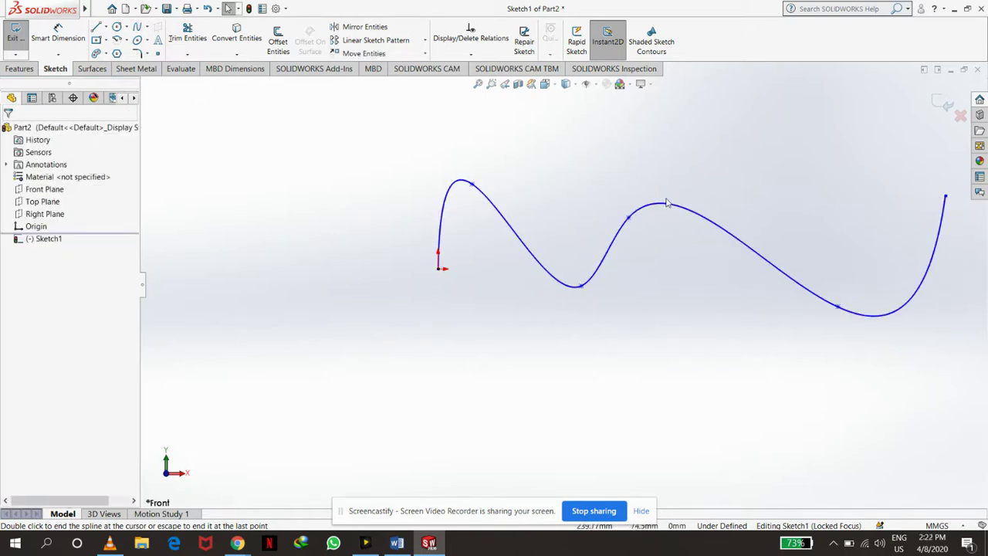
Close Sketch1 and add Plane1 through the spline's end point, perpendicular to the spline
{"action": "left_click", "coordinate": [937, 104]}
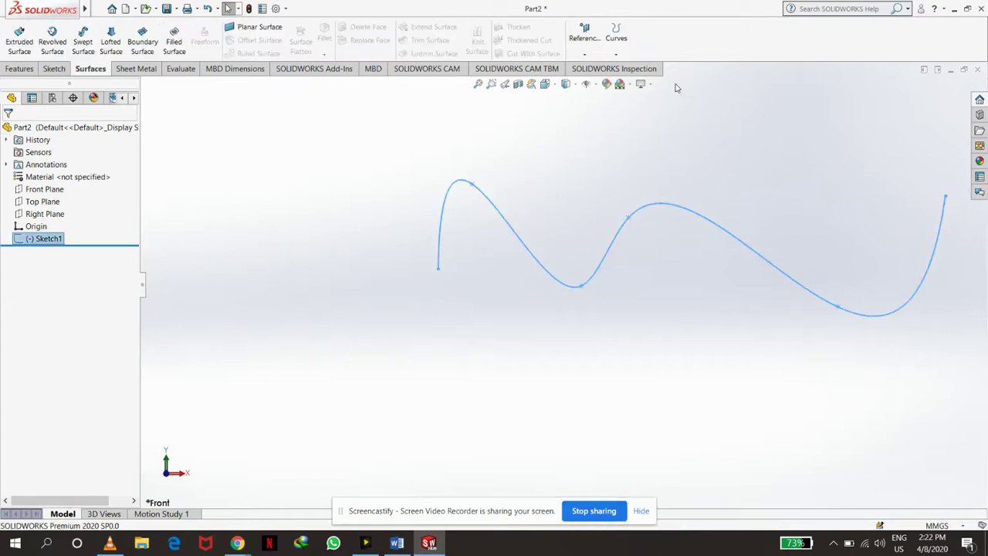
{"action": "left_click", "coordinate": [584, 55]}
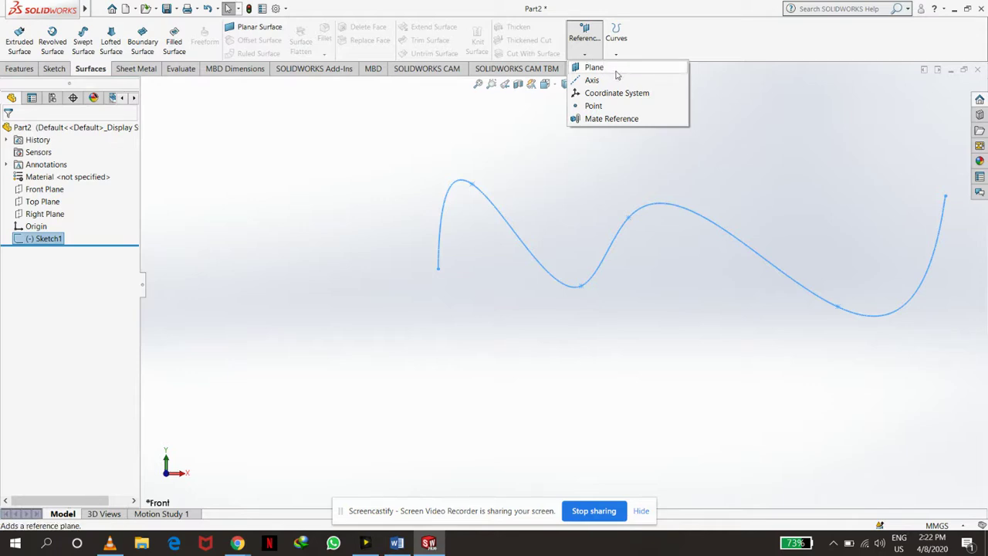
{"action": "left_click", "coordinate": [617, 74]}
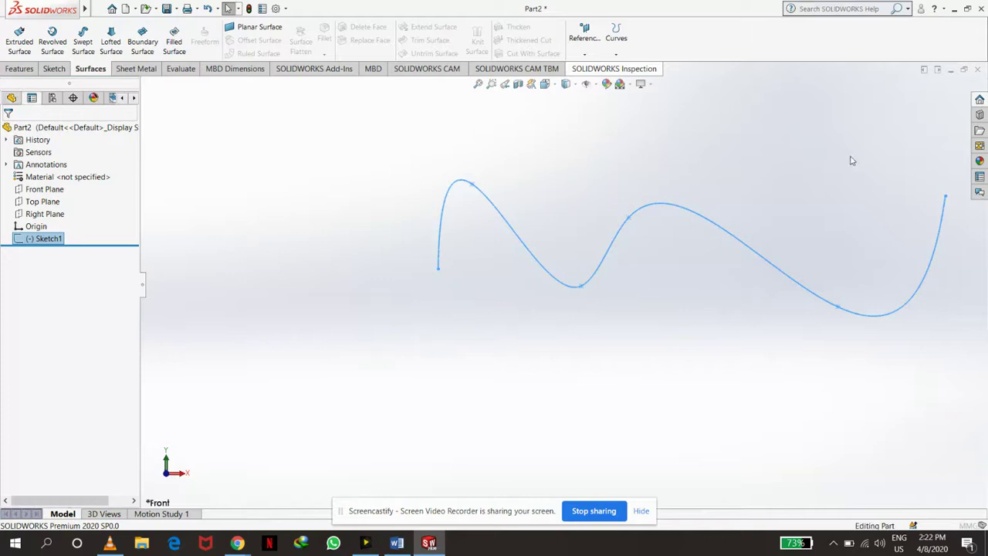
{"action": "left_click", "coordinate": [945, 198]}
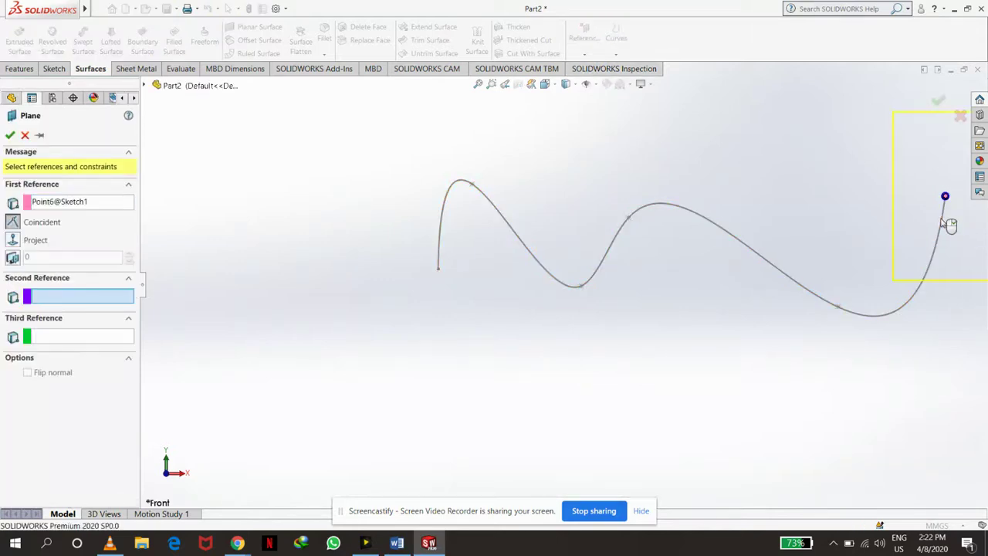
{"action": "left_click", "coordinate": [928, 286]}
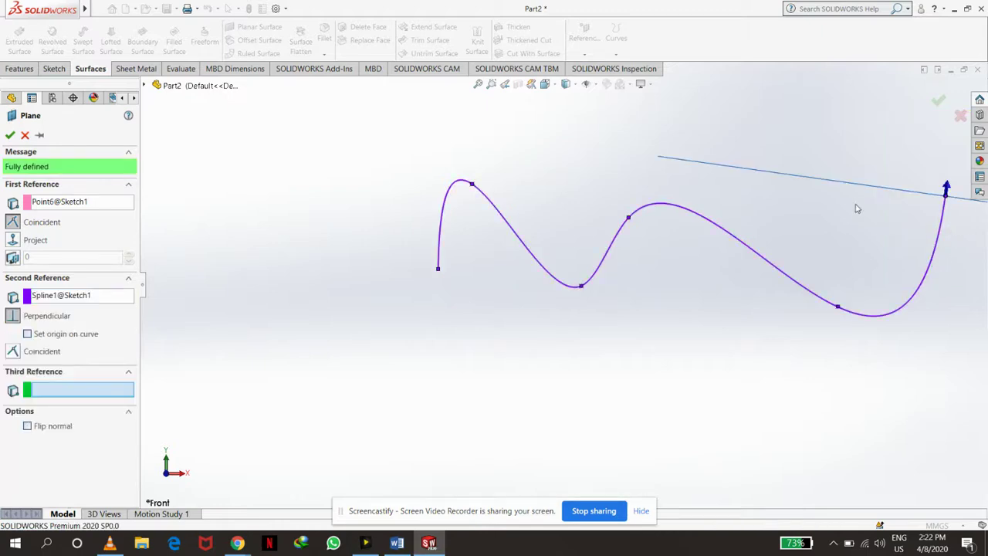
{"action": "mouse_move", "coordinate": [871, 192]}
{"action": "middle_mouse_down"}
{"action": "mouse_move", "coordinate": [870, 165]}
{"action": "mouse_move", "coordinate": [844, 216]}
{"action": "mouse_move", "coordinate": [841, 303]}
{"action": "middle_mouse_up"}
{"action": "left_click", "coordinate": [938, 102]}
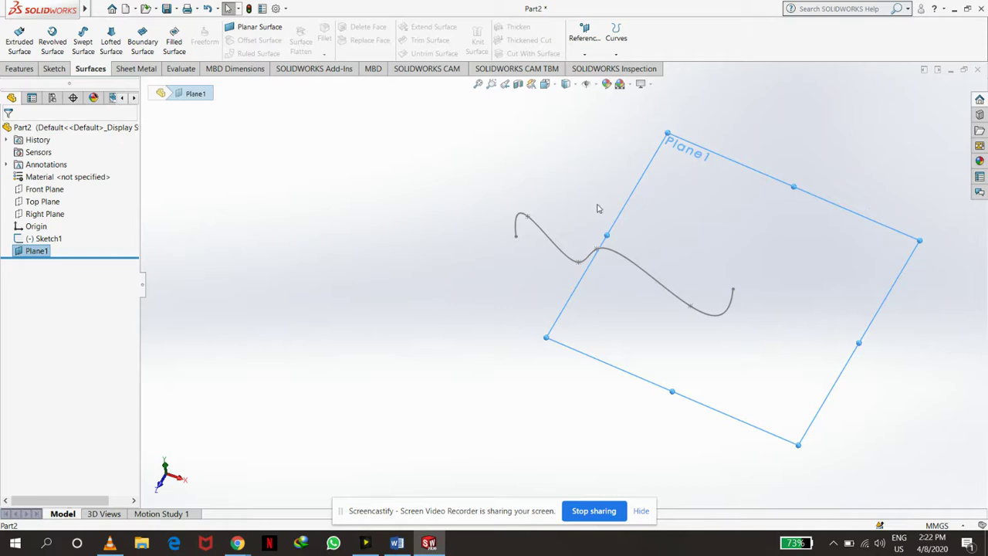
Start Sketch2 on Plane1 and view it Normal To
{"action": "left_click", "coordinate": [774, 188]}
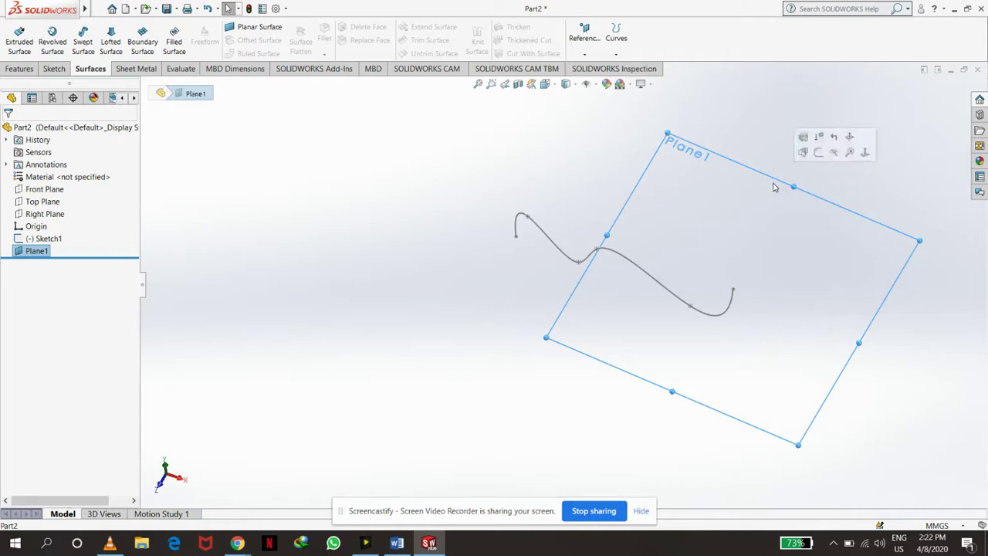
{"action": "left_click", "coordinate": [816, 151]}
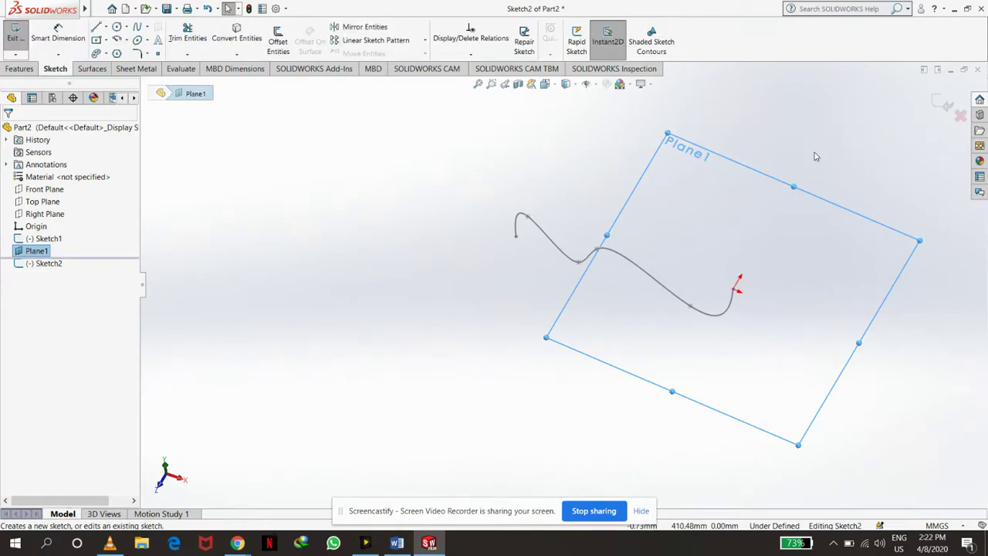
{"action": "left_click", "coordinate": [554, 85]}
{"action": "left_click", "coordinate": [603, 143]}
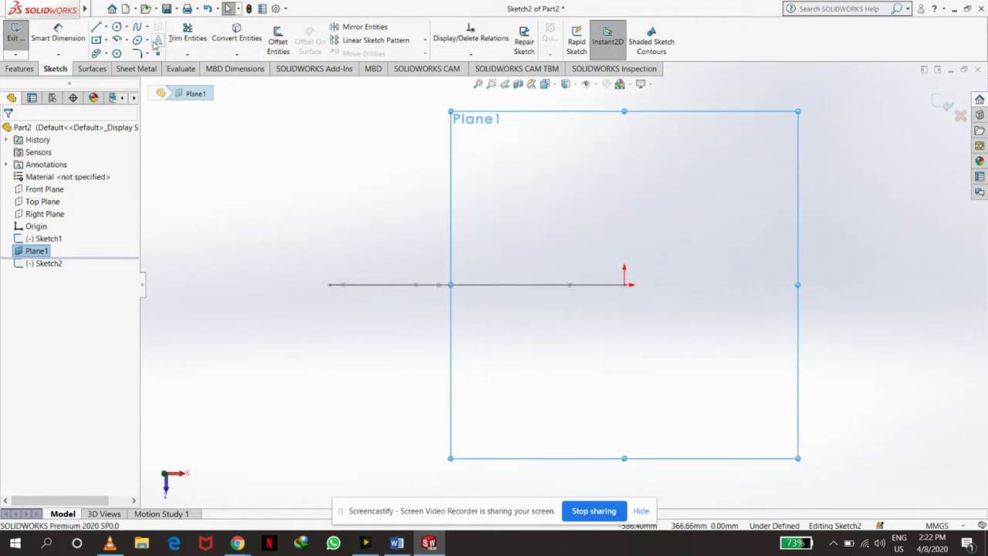
Draw a circle of radius 19.54 centred on the origin and close Sketch2
{"action": "left_click", "coordinate": [116, 28]}
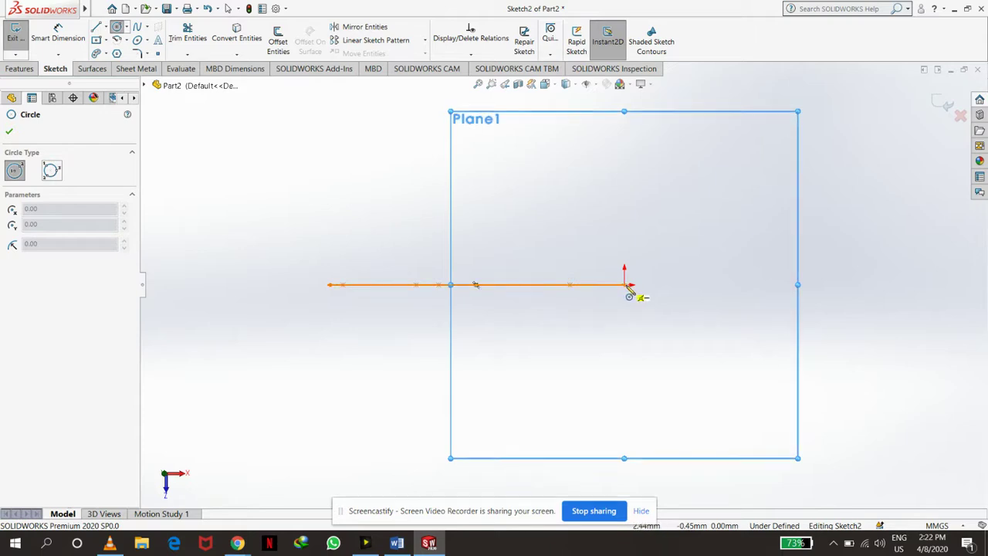
{"action": "left_click", "coordinate": [625, 285]}
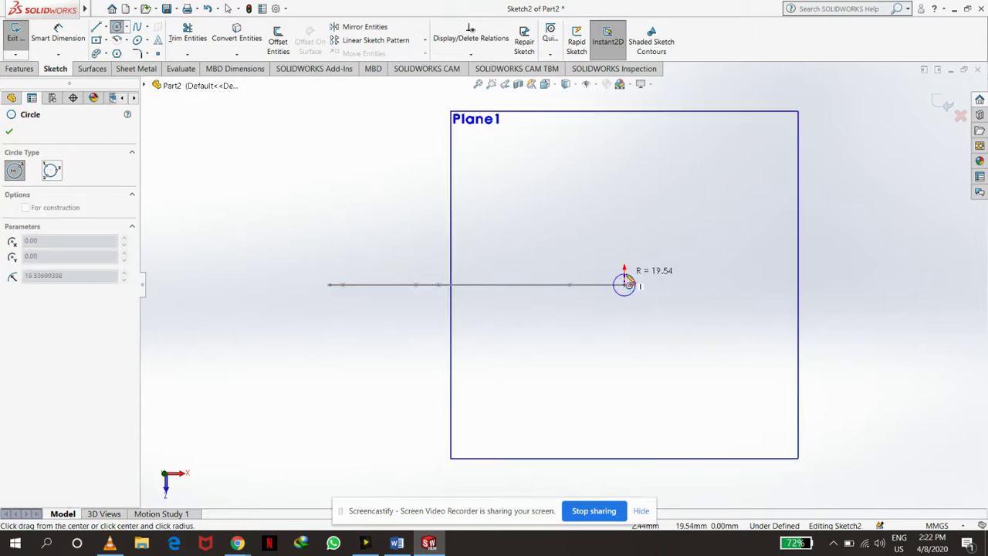
{"action": "left_click", "coordinate": [630, 283]}
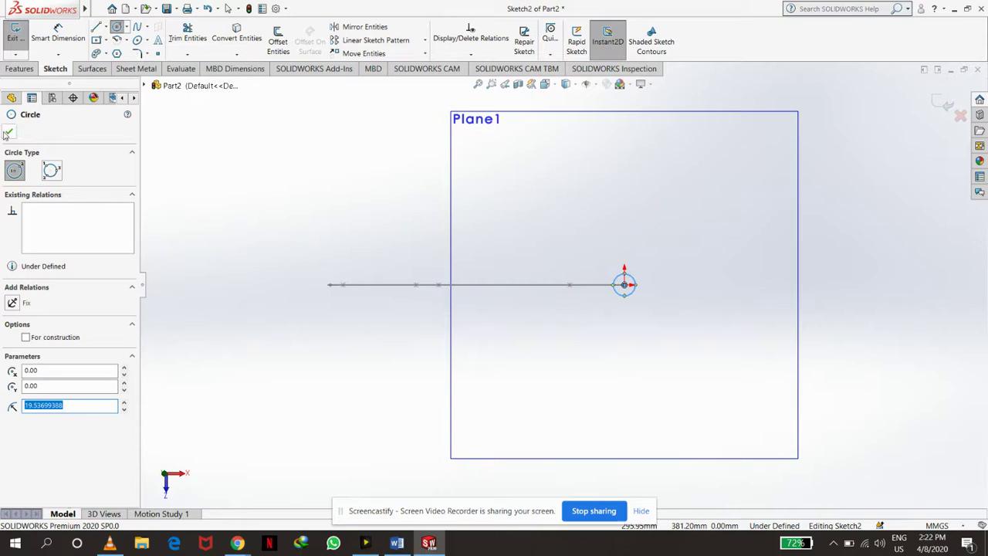
{"action": "key", "text": "Escape"}
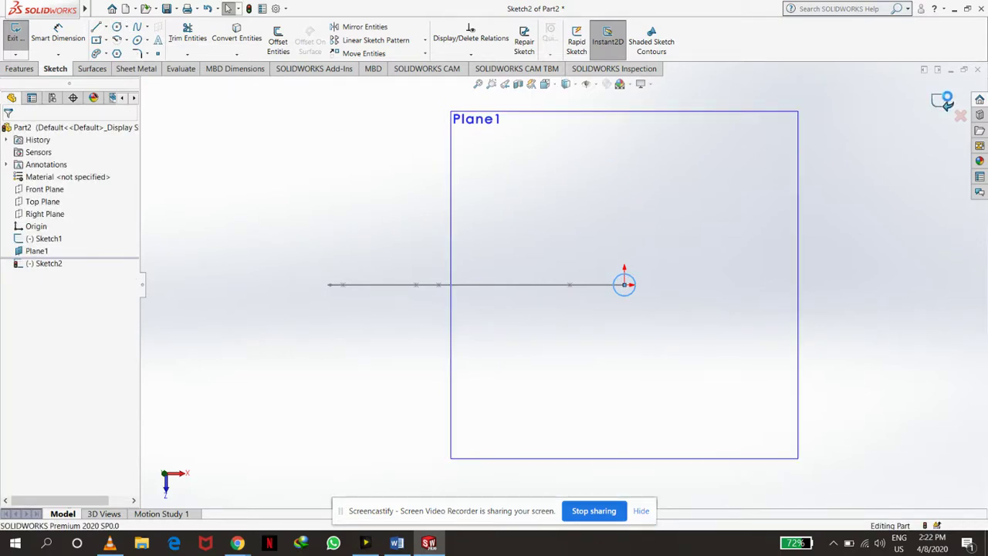
{"action": "left_click", "coordinate": [946, 101]}
Hide Plane1 and orbit to see the spline and circle in 3D
{"action": "right_click", "coordinate": [648, 162]}
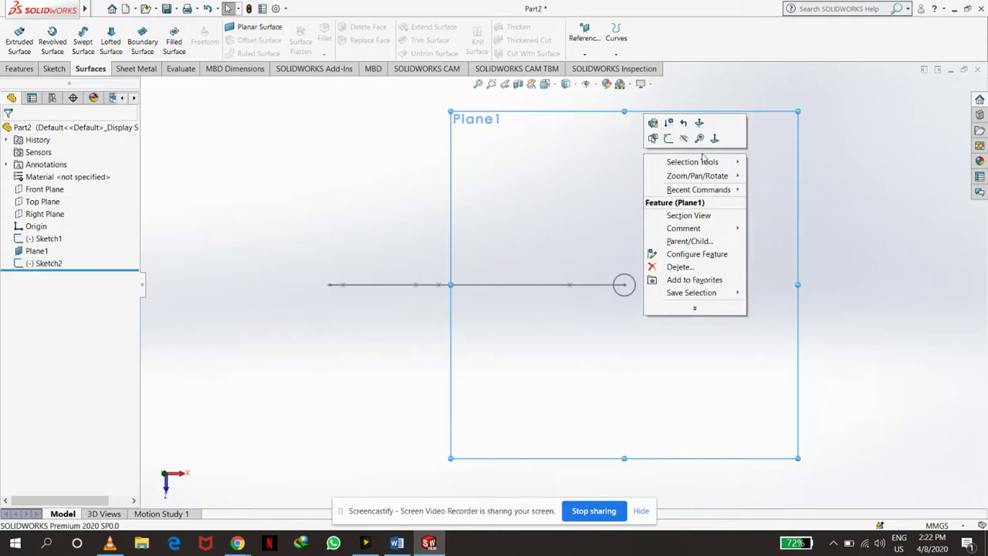
{"action": "left_click", "coordinate": [681, 143]}
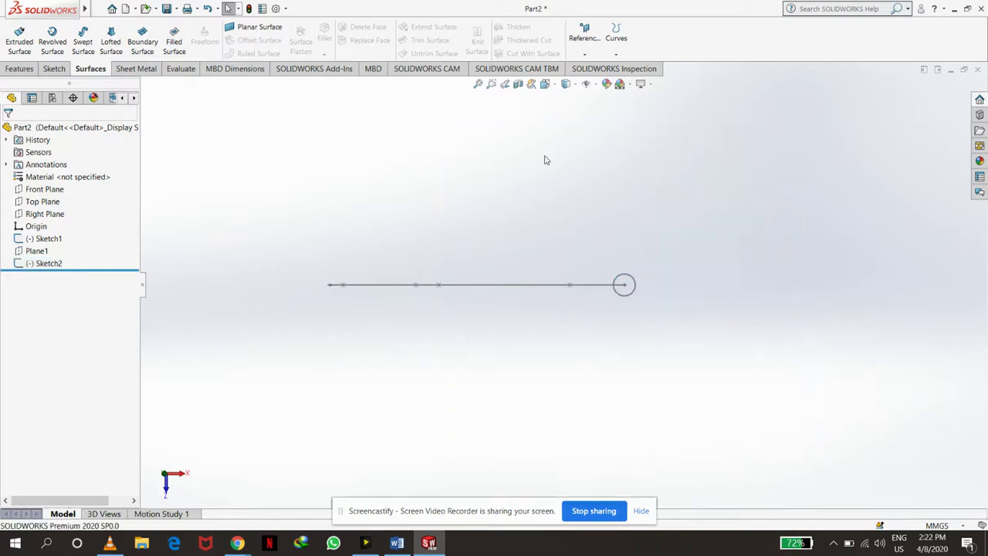
{"action": "middle_click_drag", "start_coordinate": [544, 160], "coordinate": [587, 193]}
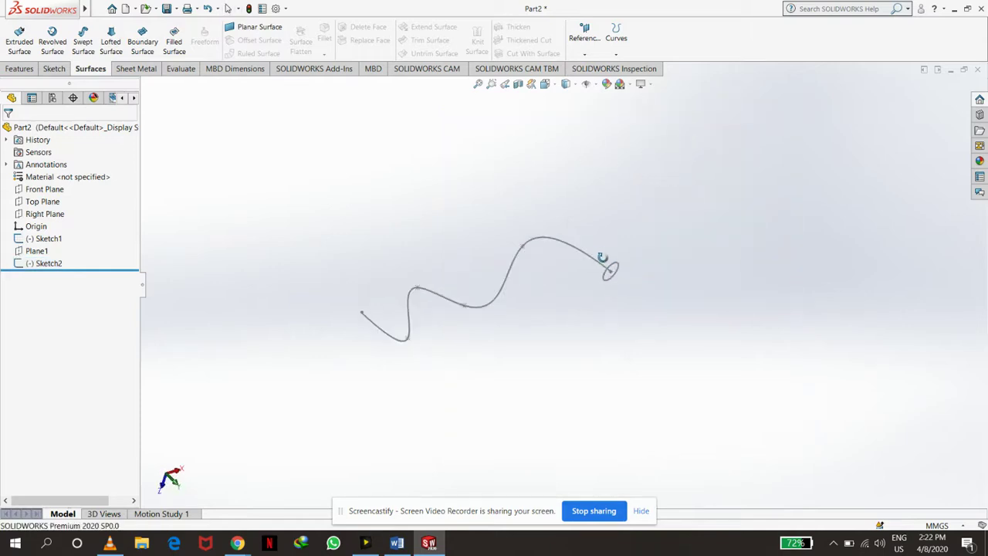
Sweep the circle profile along the wavy spline path as a swept surface
{"action": "left_click", "coordinate": [85, 45]}
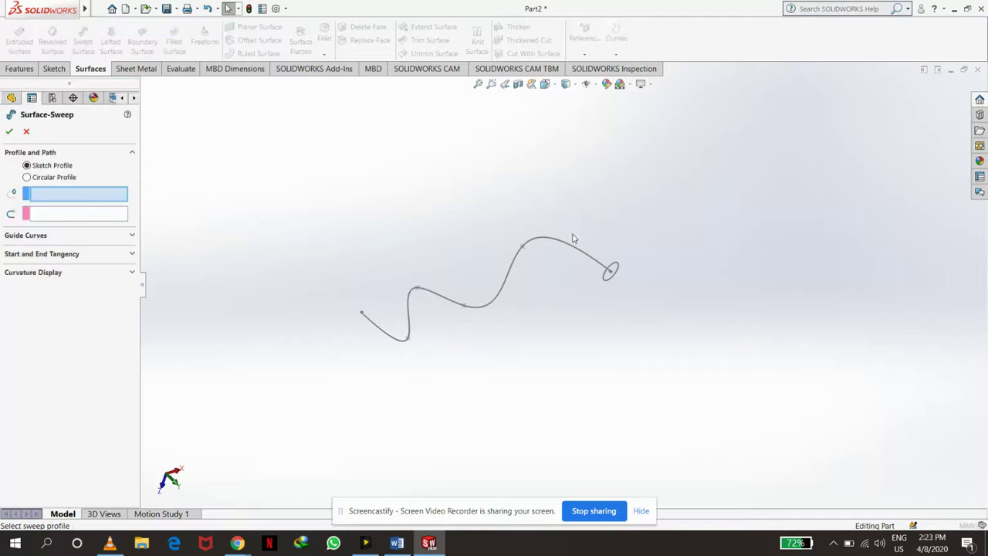
{"action": "left_click", "coordinate": [612, 270]}
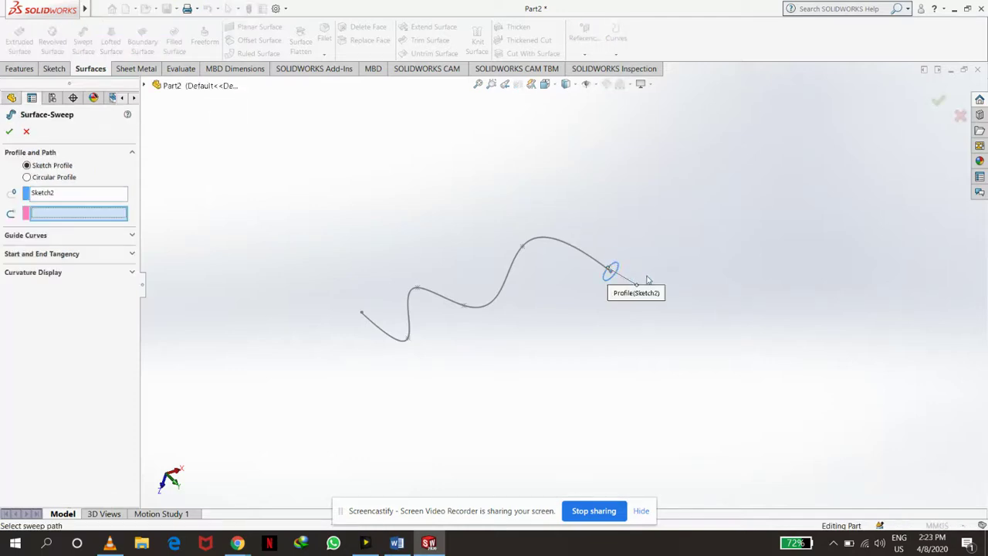
{"action": "left_click", "coordinate": [586, 257]}
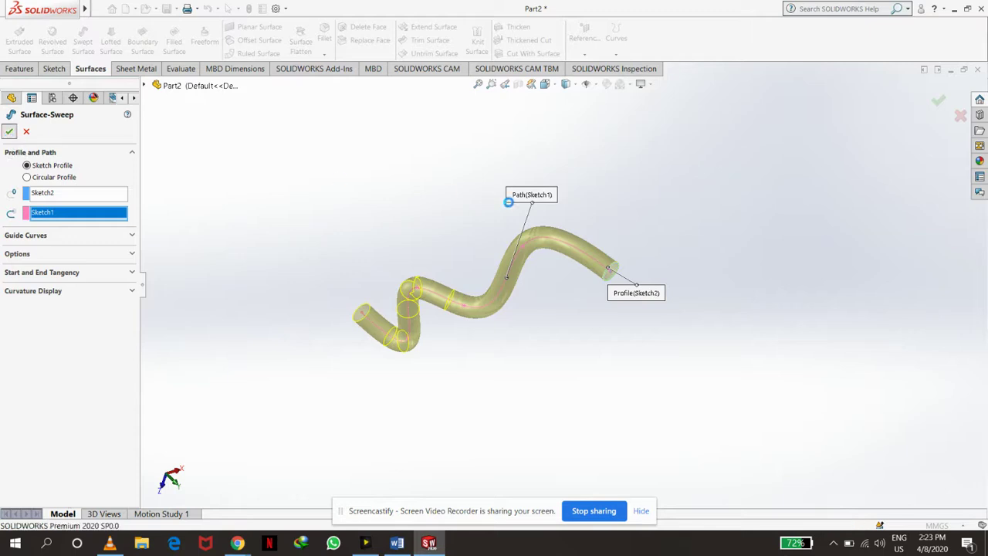
{"action": "key", "text": "Return"}
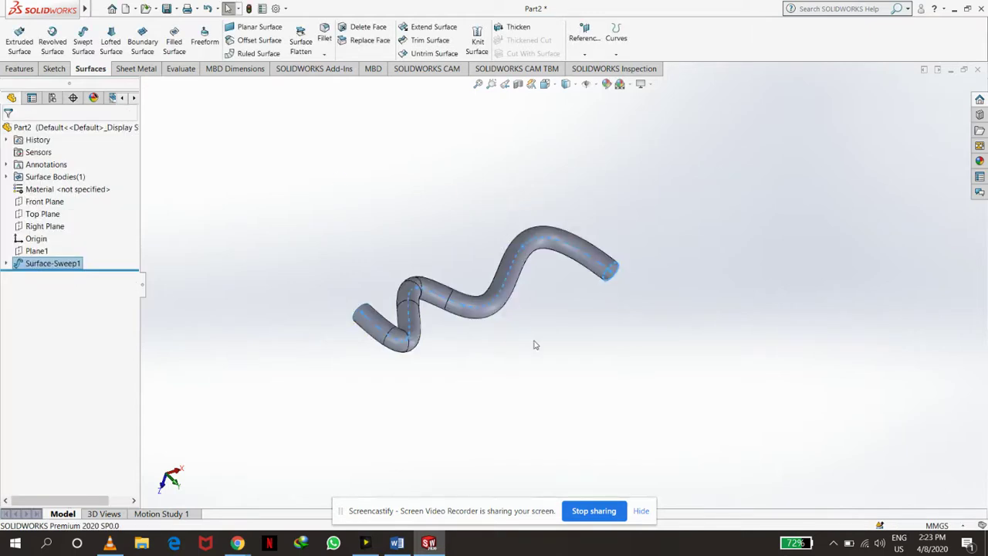
{"action": "mouse_move", "coordinate": [600, 293]}
{"action": "middle_mouse_down"}
{"action": "mouse_move", "coordinate": [543, 242]}
{"action": "mouse_move", "coordinate": [527, 209]}
{"action": "middle_mouse_up"}
{"action": "left_click", "coordinate": [527, 209]}
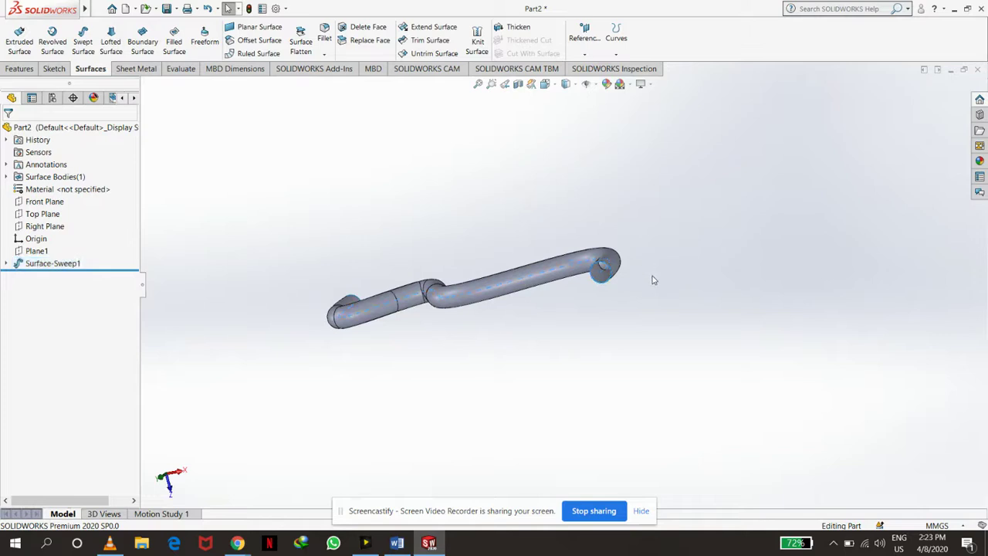
{"action": "mouse_move", "coordinate": [604, 296]}
{"action": "middle_mouse_down"}
{"action": "mouse_move", "coordinate": [639, 212]}
{"action": "mouse_move", "coordinate": [679, 183]}
{"action": "mouse_move", "coordinate": [701, 177]}
{"action": "mouse_move", "coordinate": [751, 208]}
{"action": "mouse_move", "coordinate": [800, 183]}
{"action": "mouse_move", "coordinate": [774, 237]}
{"action": "middle_mouse_up"}
{"action": "scroll", "coordinate": [588, 326], "scroll_direction": "down", "scroll_amount": 2}
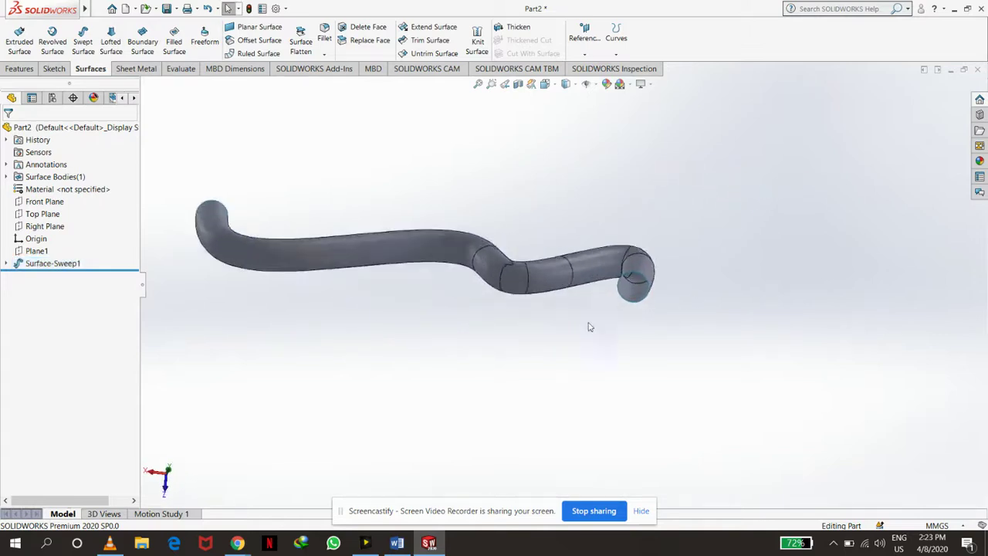
{"action": "scroll", "coordinate": [645, 234], "scroll_direction": "down", "scroll_amount": 3}
{"action": "mouse_move", "coordinate": [645, 234]}
{"action": "middle_mouse_down"}
{"action": "mouse_move", "coordinate": [683, 337]}
{"action": "mouse_move", "coordinate": [686, 251]}
{"action": "mouse_move", "coordinate": [690, 271]}
{"action": "mouse_move", "coordinate": [662, 315]}
{"action": "mouse_move", "coordinate": [665, 297]}
{"action": "middle_mouse_up"}
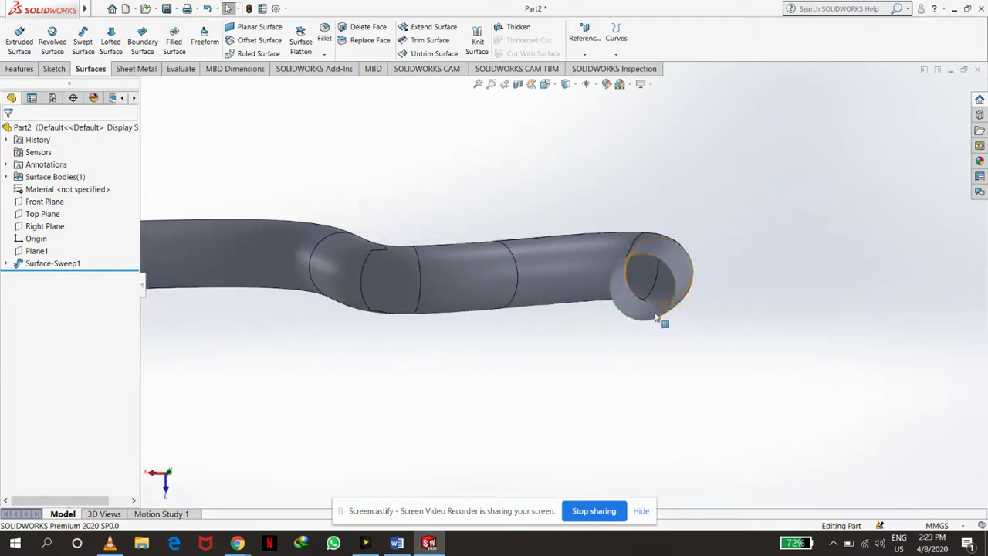
{"action": "middle_click_drag", "start_coordinate": [767, 190], "coordinate": [726, 198]}
Undo the circular profile sketch and the wavy spline with Ctrl+Z
{"action": "scroll", "coordinate": [726, 199], "scroll_direction": "up", "scroll_amount": 3}
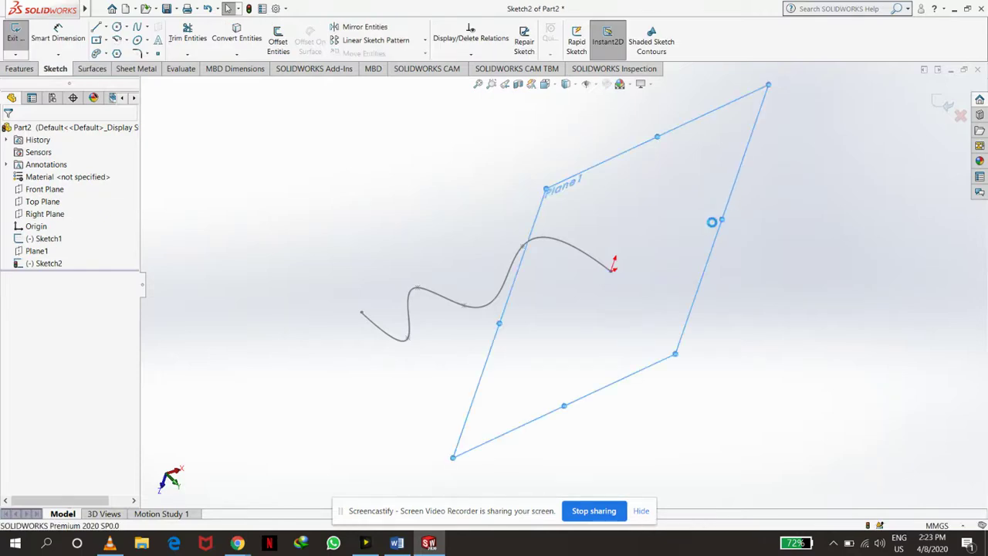
{"action": "key", "text": "ctrl+z"}
{"action": "key", "text": "ctrl+z"}
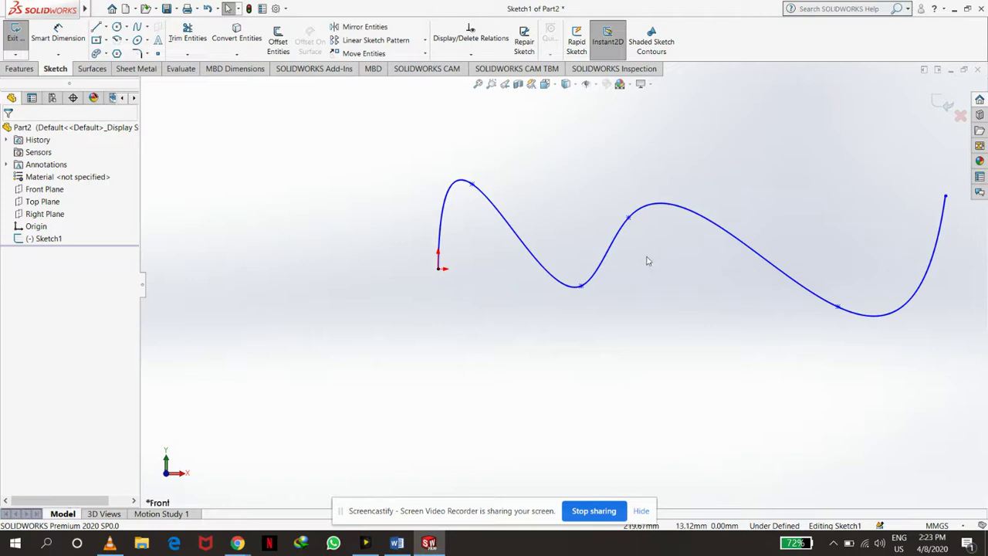
{"action": "key", "text": "ctrl+z"}
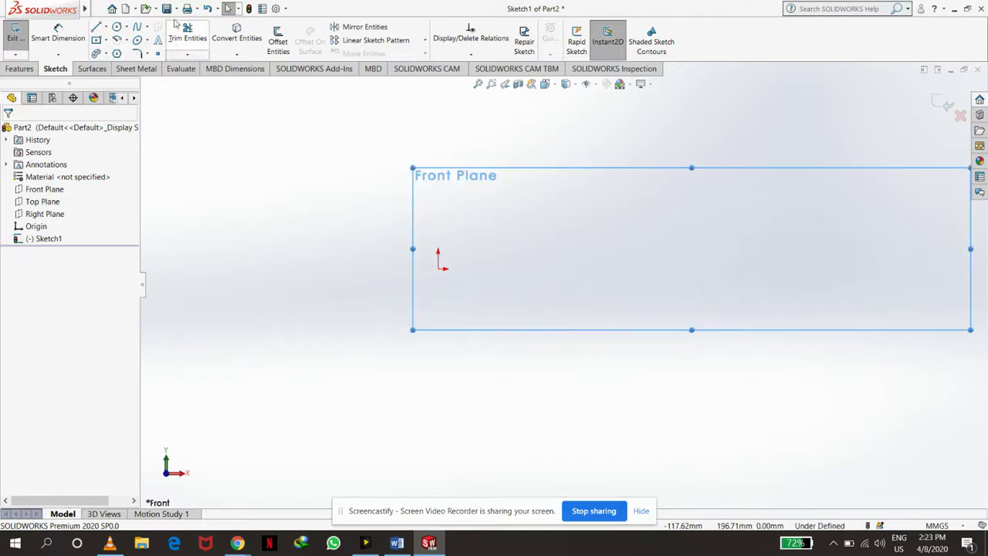
Draw a centre rectangle around the origin, close Sketch1, and start a new reference plane
{"action": "left_click", "coordinate": [438, 268]}
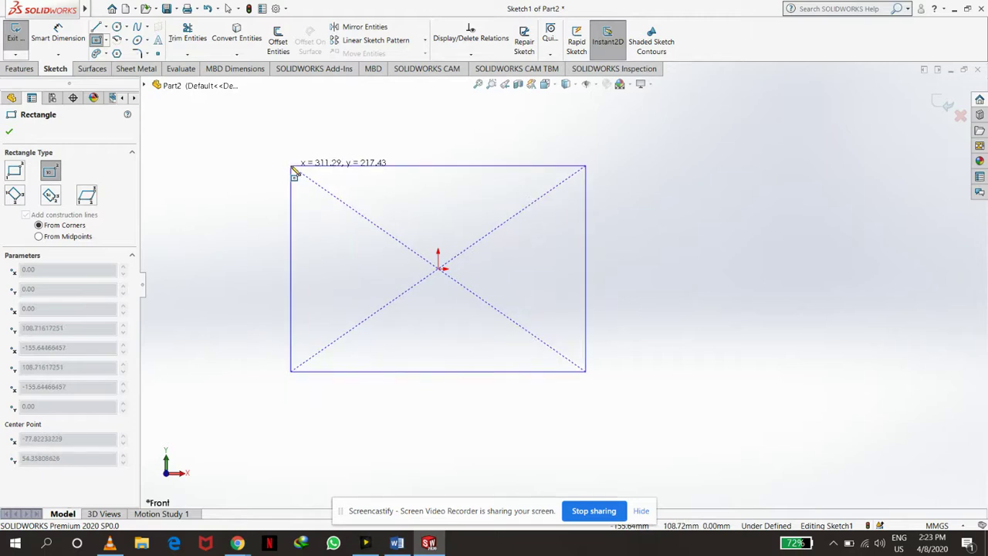
{"action": "left_click", "coordinate": [291, 166]}
{"action": "left_click", "coordinate": [9, 133]}
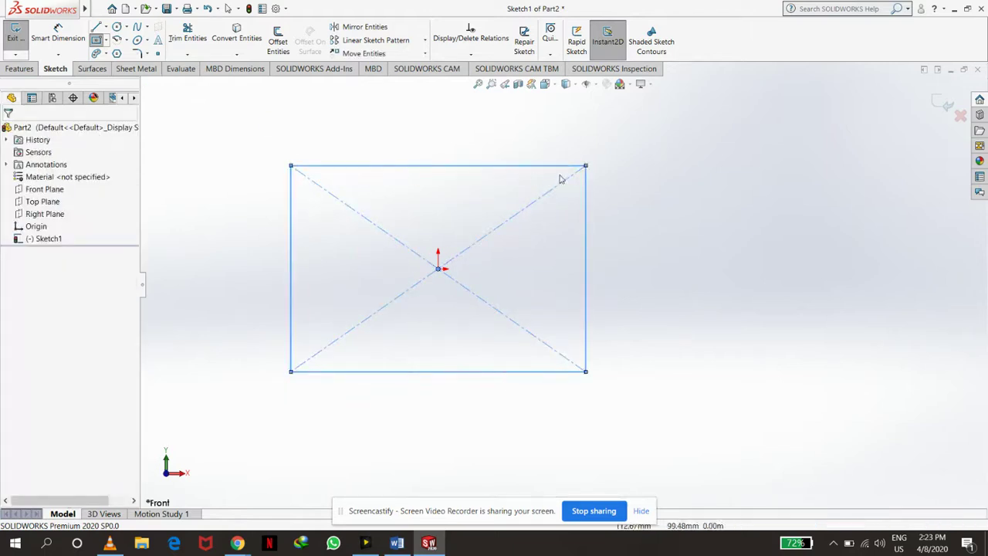
{"action": "left_click", "coordinate": [941, 105]}
{"action": "left_click", "coordinate": [585, 54]}
{"action": "left_click", "coordinate": [592, 66]}
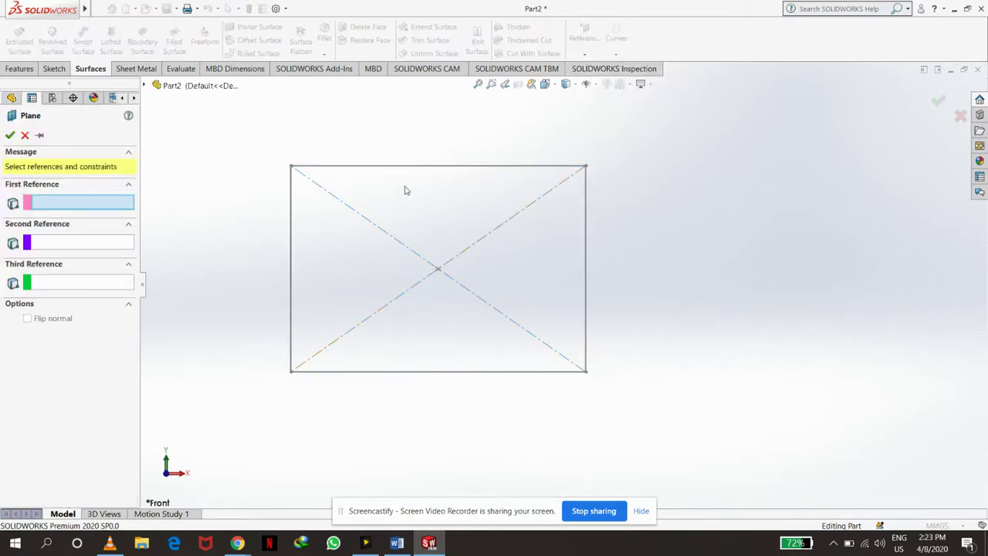
Create Plane2 offset 100 mm from the Front Plane
{"action": "left_click", "coordinate": [144, 84]}
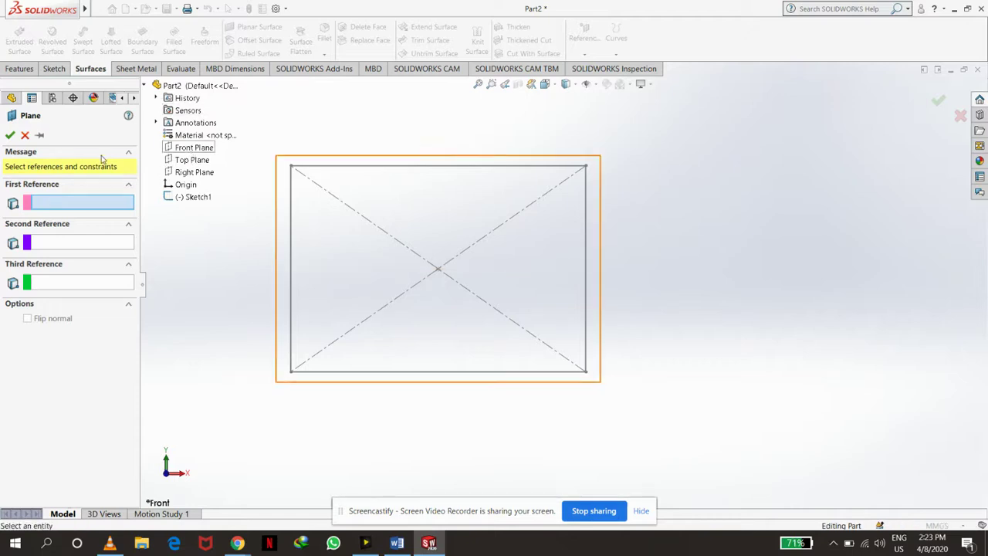
{"action": "left_click", "coordinate": [193, 147]}
{"action": "left_click_drag", "start_coordinate": [62, 292], "coordinate": [4, 290]}
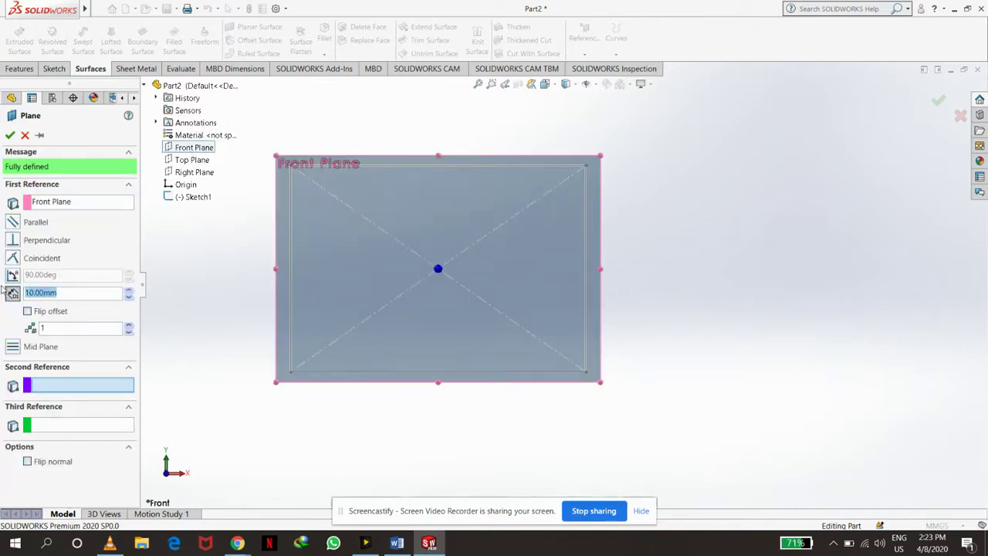
{"action": "type", "text": "100"}
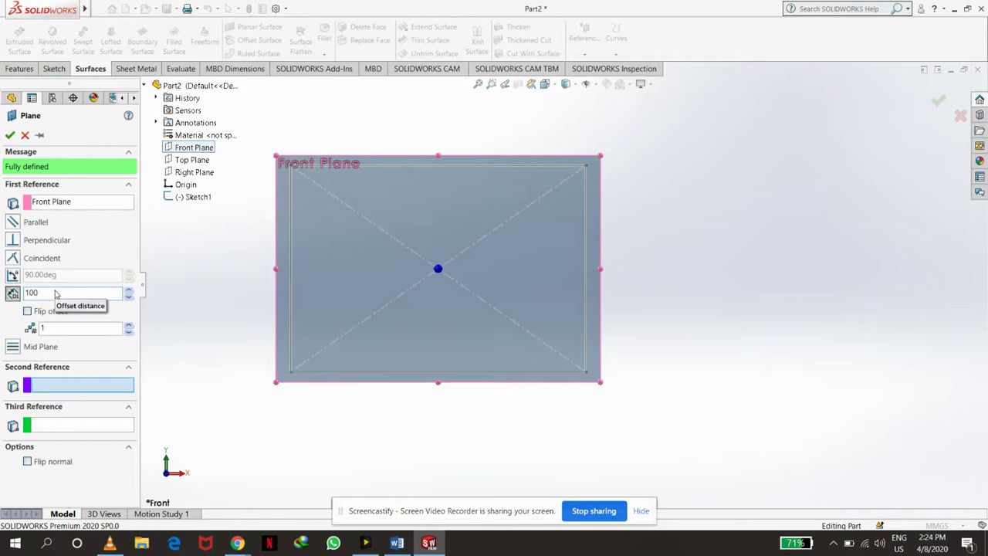
{"action": "key", "text": "Return"}
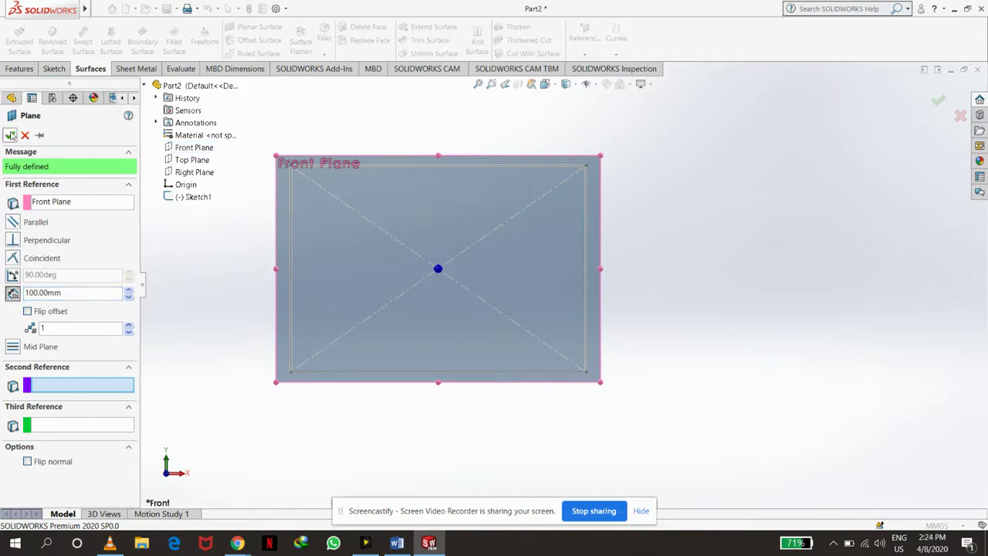
{"action": "left_click", "coordinate": [10, 135]}
{"action": "mouse_move", "coordinate": [749, 251]}
{"action": "middle_mouse_down"}
{"action": "mouse_move", "coordinate": [727, 267]}
{"action": "mouse_move", "coordinate": [434, 266]}
{"action": "middle_mouse_up"}
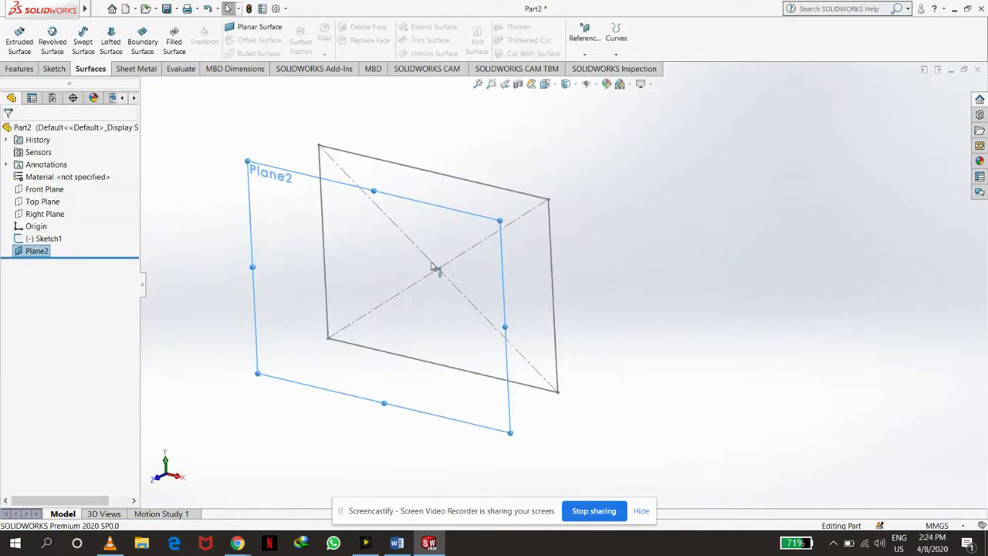
Start Sketch3 on Plane2 and view it Normal To
{"action": "left_click", "coordinate": [270, 199]}
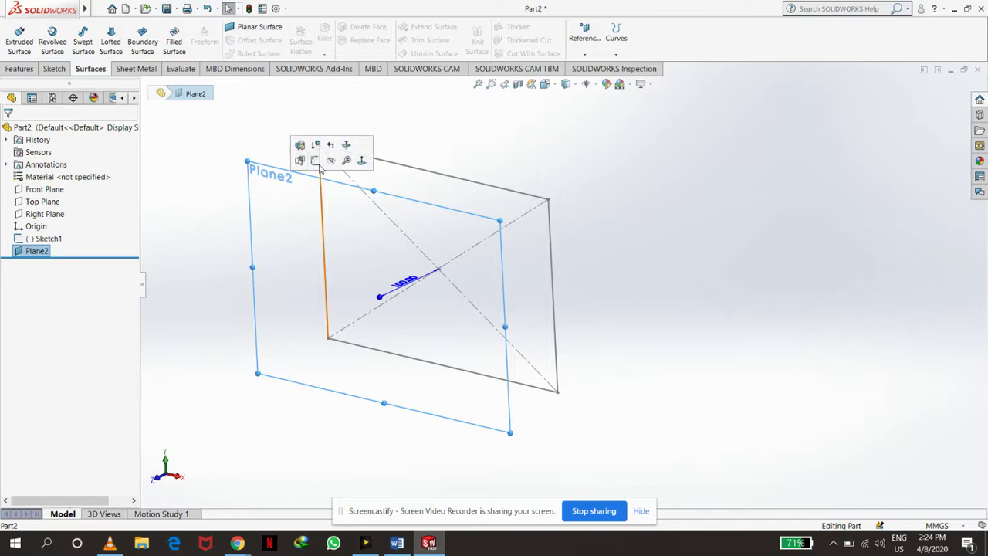
{"action": "left_click", "coordinate": [330, 161]}
{"action": "left_click", "coordinate": [546, 84]}
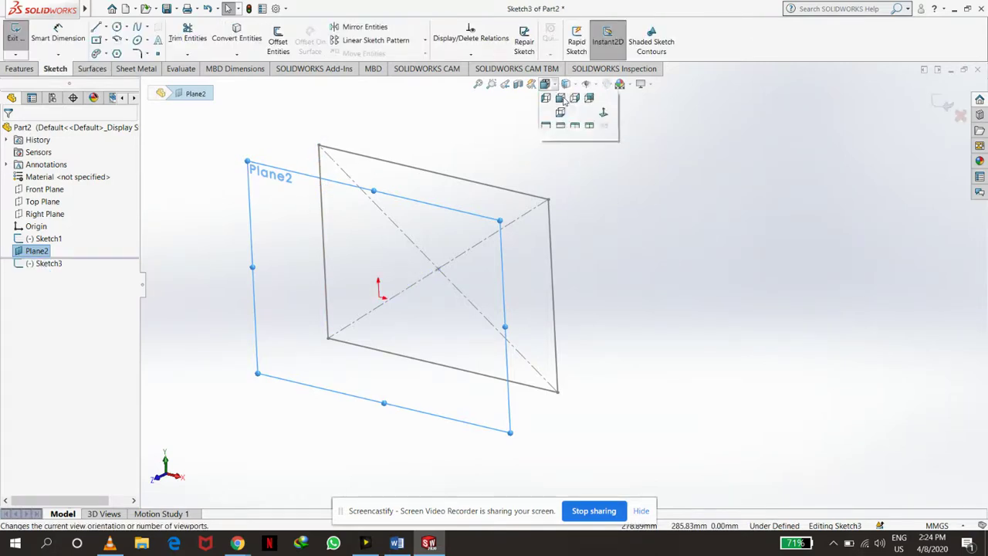
{"action": "left_click", "coordinate": [604, 143]}
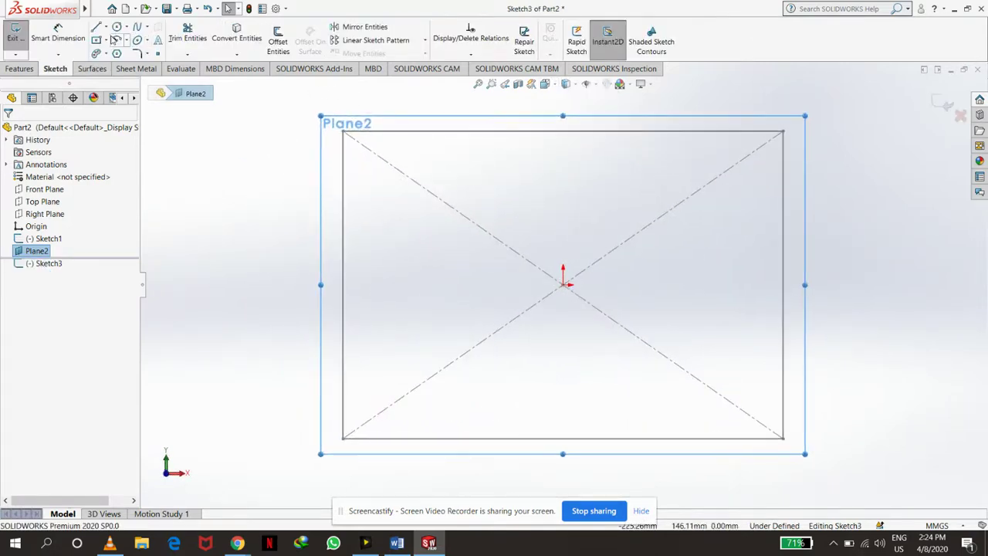
Draw a smaller centre rectangle around the origin
{"action": "key", "text": "r"}
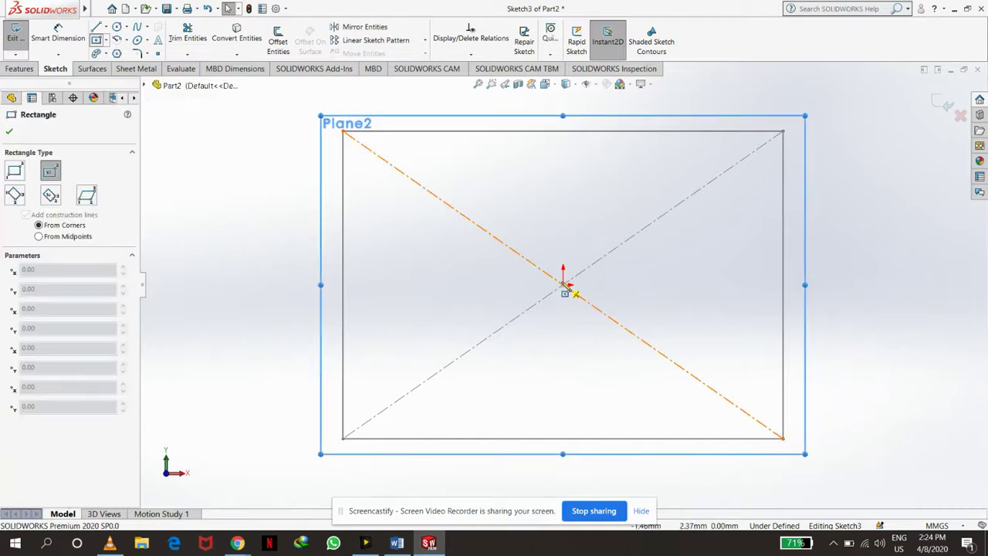
{"action": "left_click", "coordinate": [564, 284]}
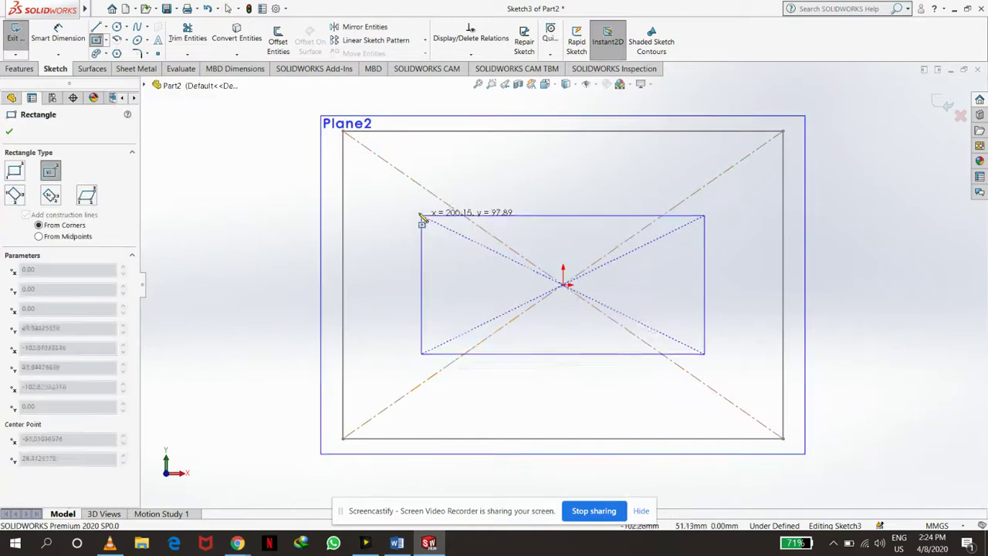
{"action": "left_click", "coordinate": [415, 174]}
{"action": "left_click", "coordinate": [9, 131]}
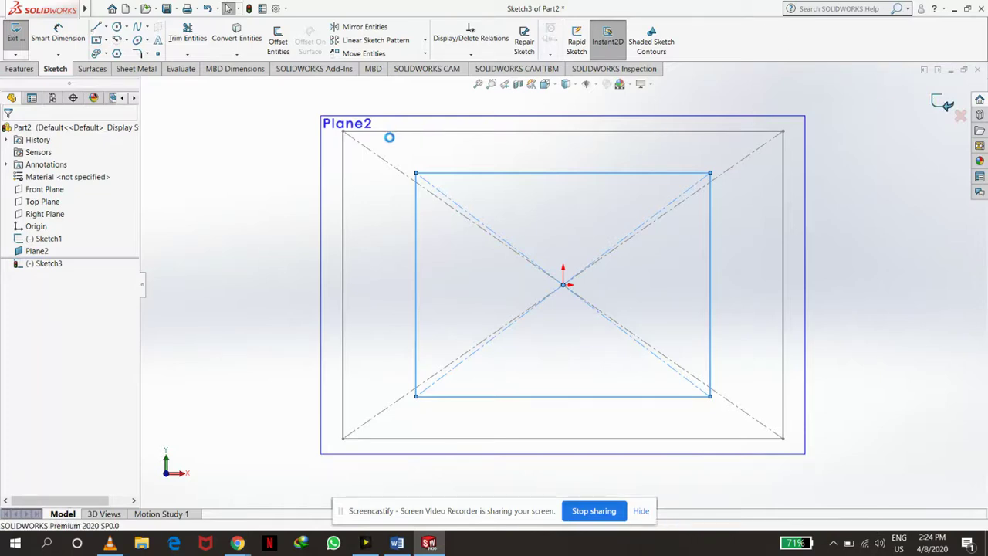
Hide Plane2 and tilt the view to see both rectangles
{"action": "right_click", "coordinate": [802, 133]}
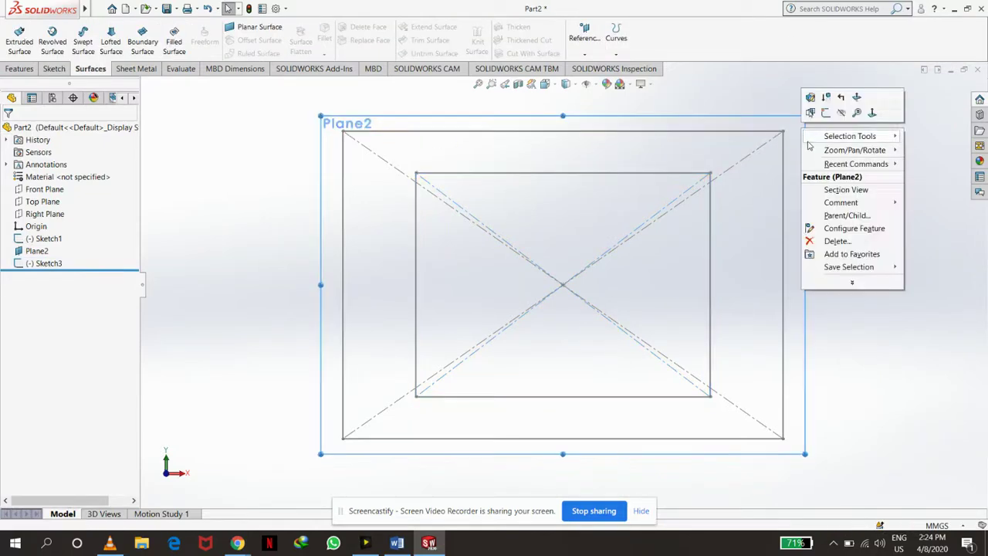
{"action": "left_click", "coordinate": [841, 116]}
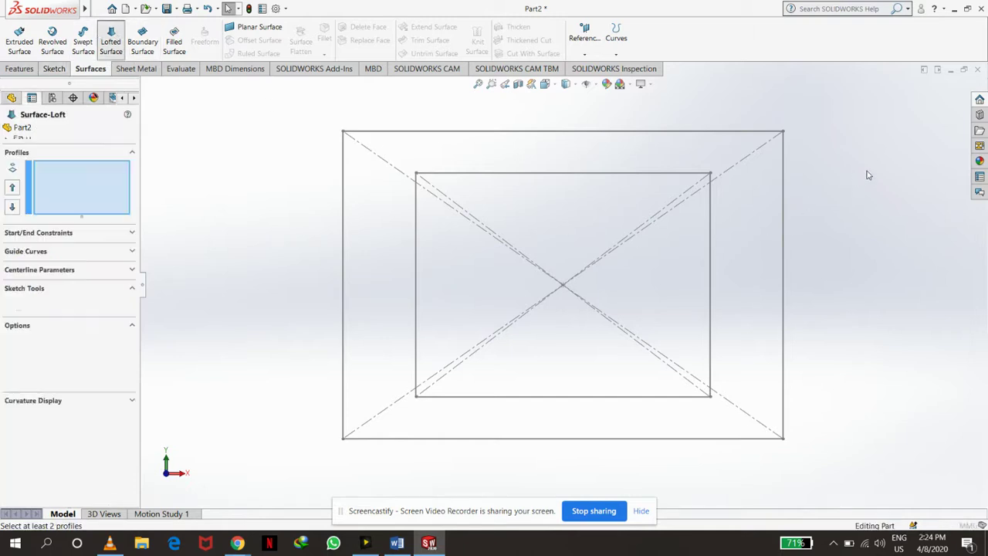
{"action": "middle_click_drag", "start_coordinate": [866, 173], "coordinate": [857, 187]}
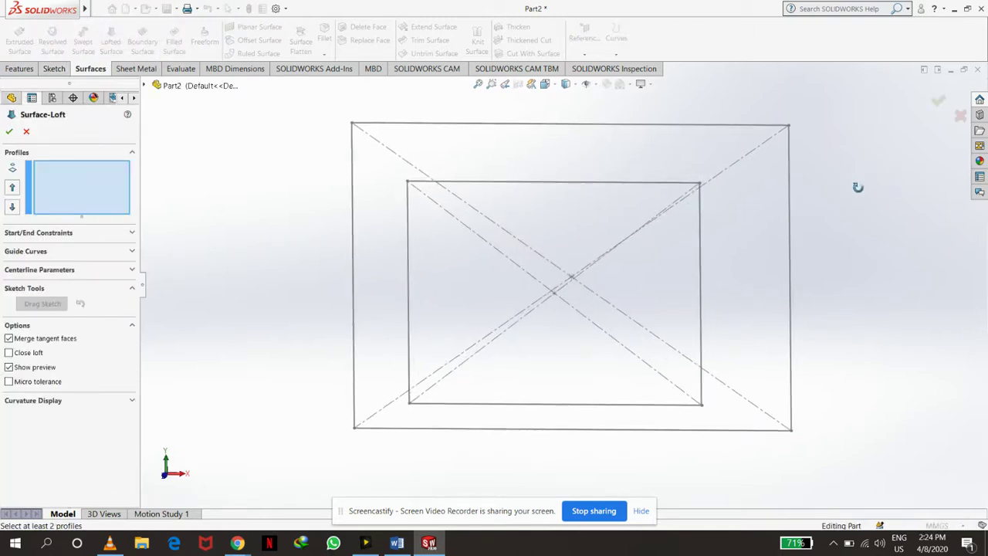
Loft a surface between the outer and inner rectangle profiles
{"action": "left_click", "coordinate": [631, 125]}
{"action": "left_click", "coordinate": [628, 186]}
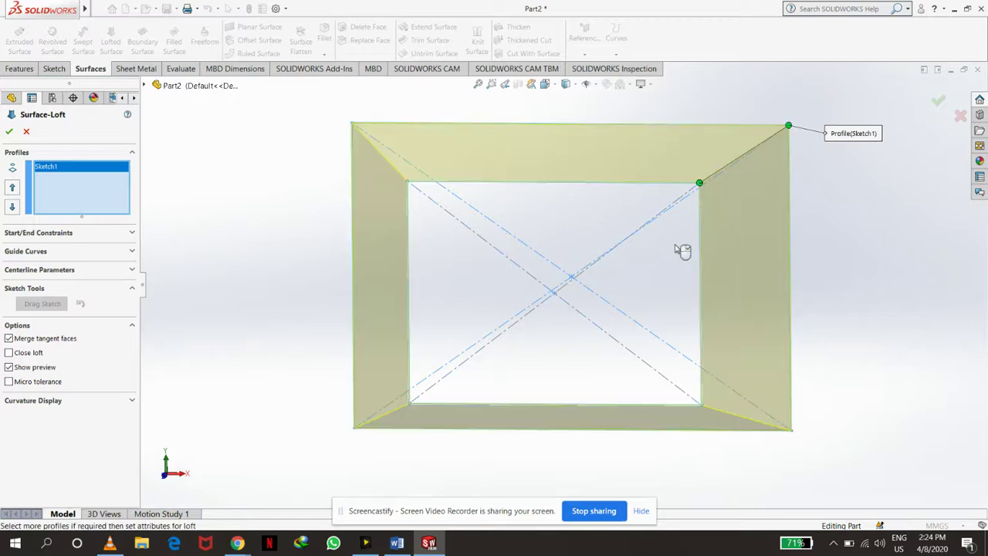
{"action": "left_click", "coordinate": [8, 131]}
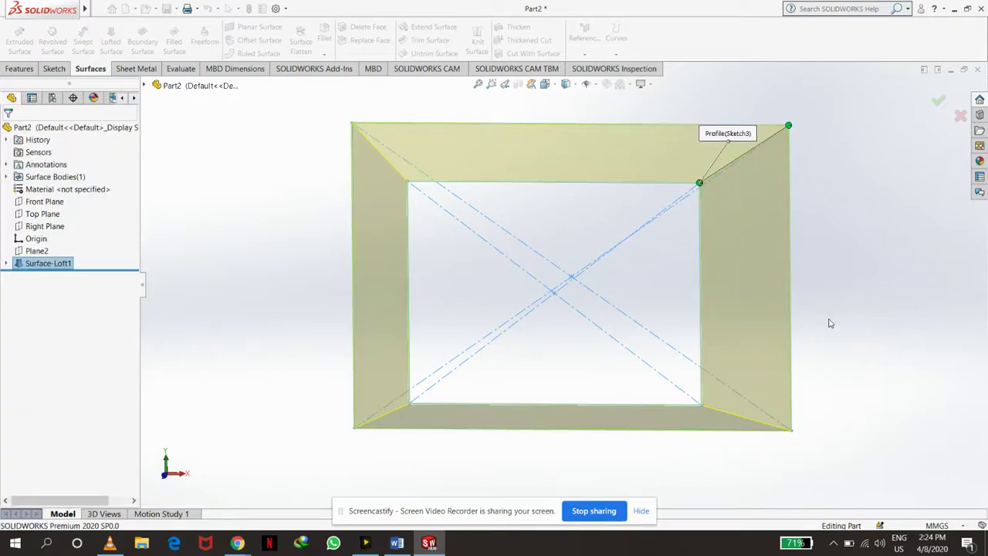
{"action": "mouse_move", "coordinate": [818, 368]}
{"action": "middle_mouse_down"}
{"action": "mouse_move", "coordinate": [763, 240]}
{"action": "mouse_move", "coordinate": [818, 419]}
{"action": "mouse_move", "coordinate": [553, 301]}
{"action": "mouse_move", "coordinate": [746, 130]}
{"action": "middle_mouse_up"}
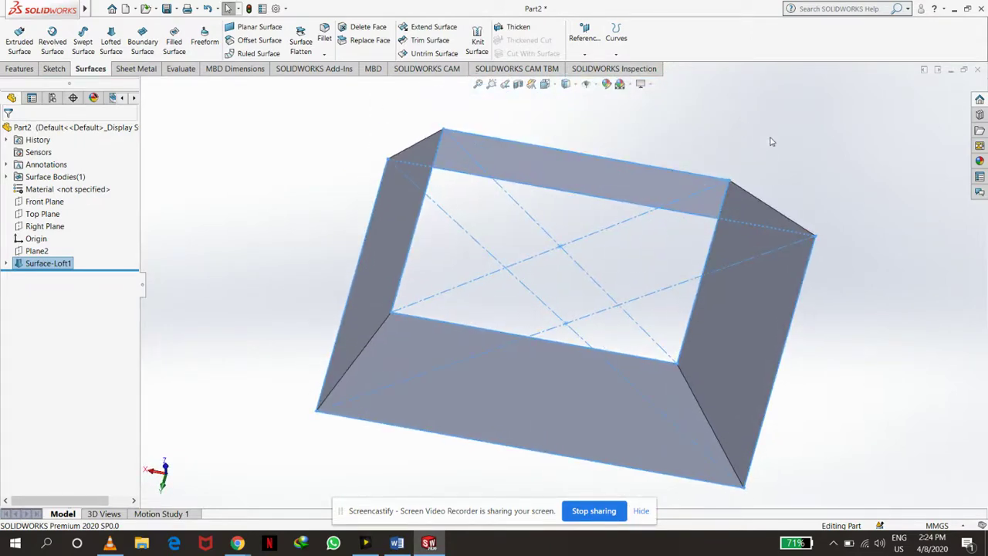